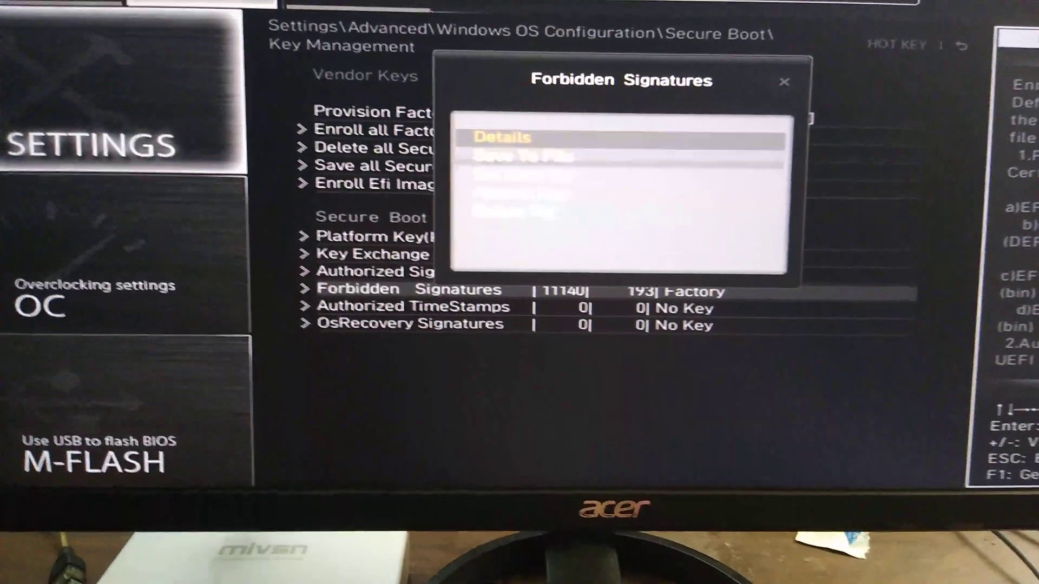
- Open the Forbidden Signatures details list from Key Management
key(Return)
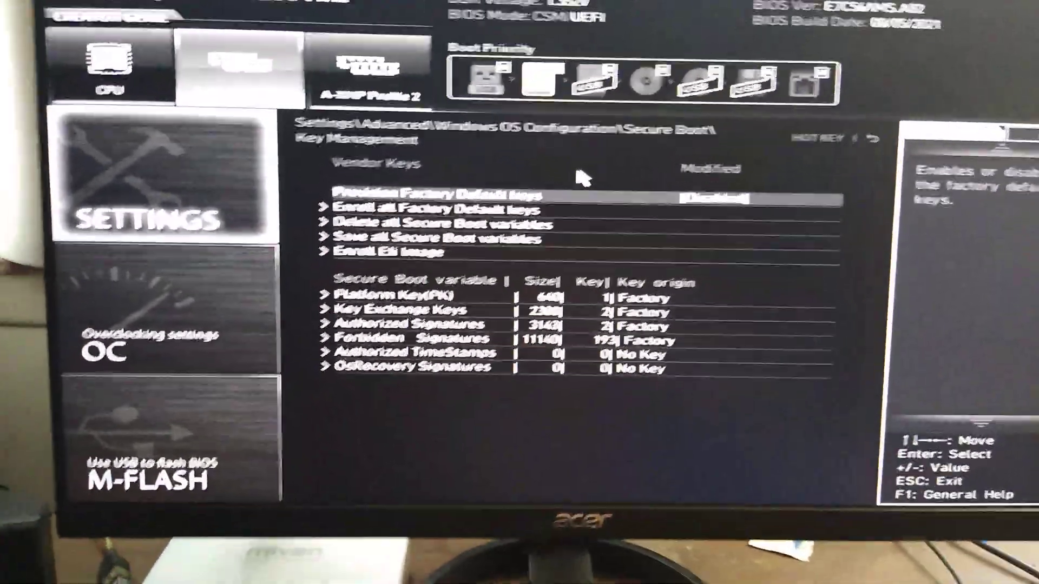
- Open the Forbidden Signatures details table showing the Canonical and Debian signing certificates
click(398, 378)
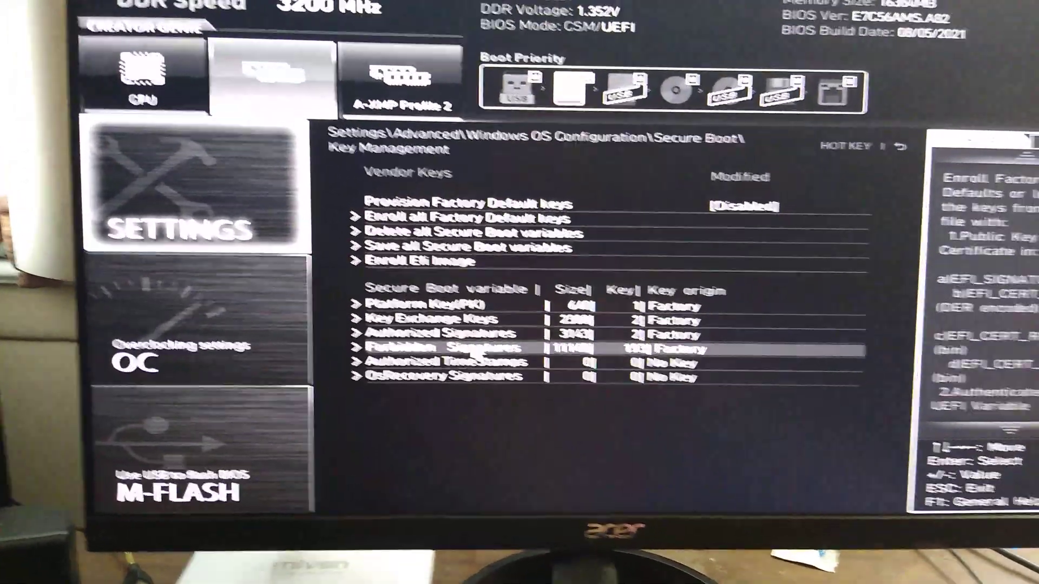
click(493, 348)
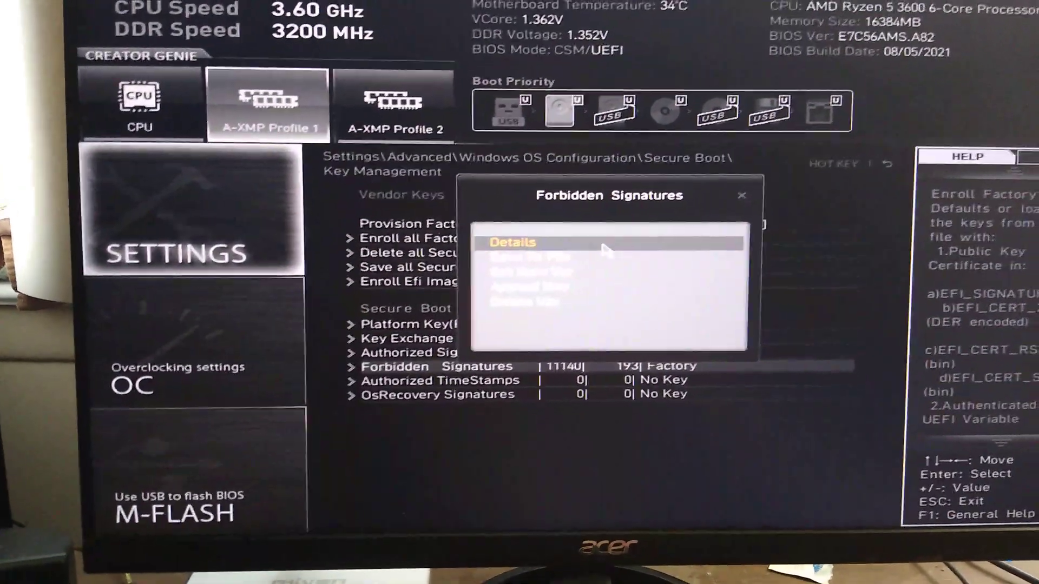
click(649, 242)
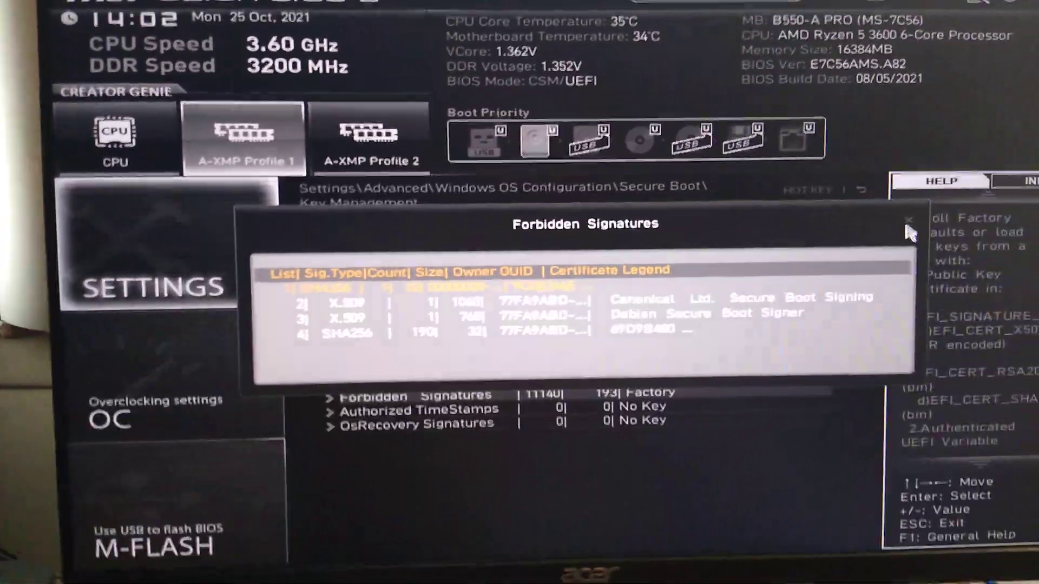
- Close the Forbidden Signatures popup, returning to the Key Management list with 193 factory keys
click(924, 205)
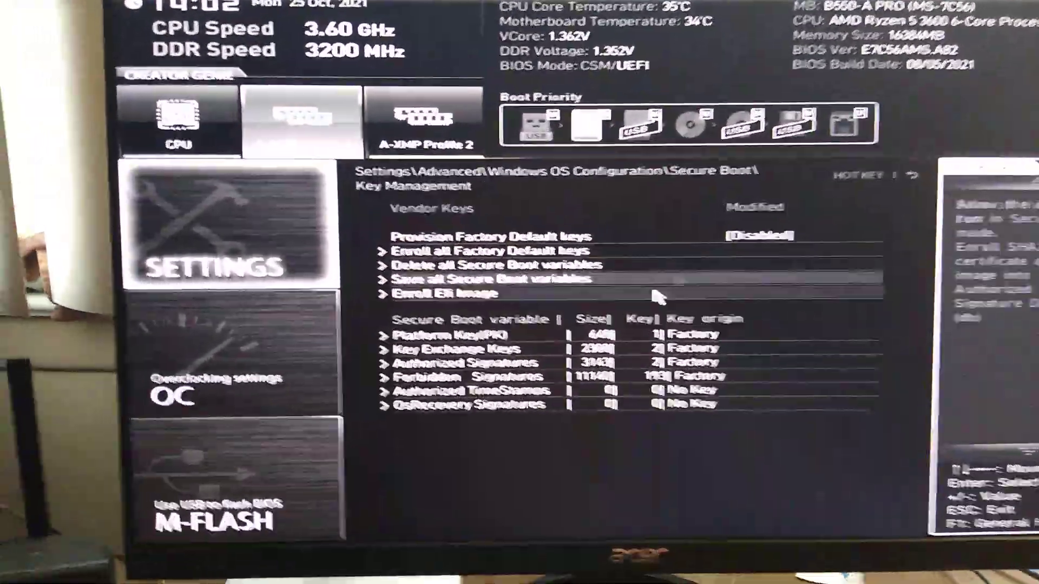